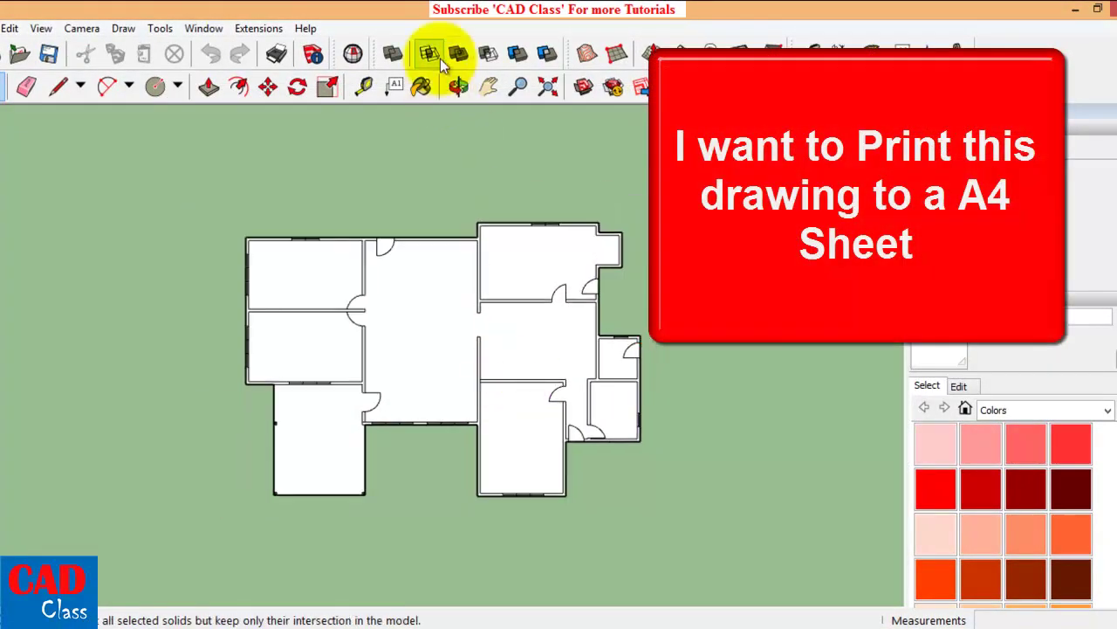
Tilt the floor plan briefly with Orbit, then snap to Top view and zoom in slightly.
click(458, 85)
drag(550, 414, 574, 332)
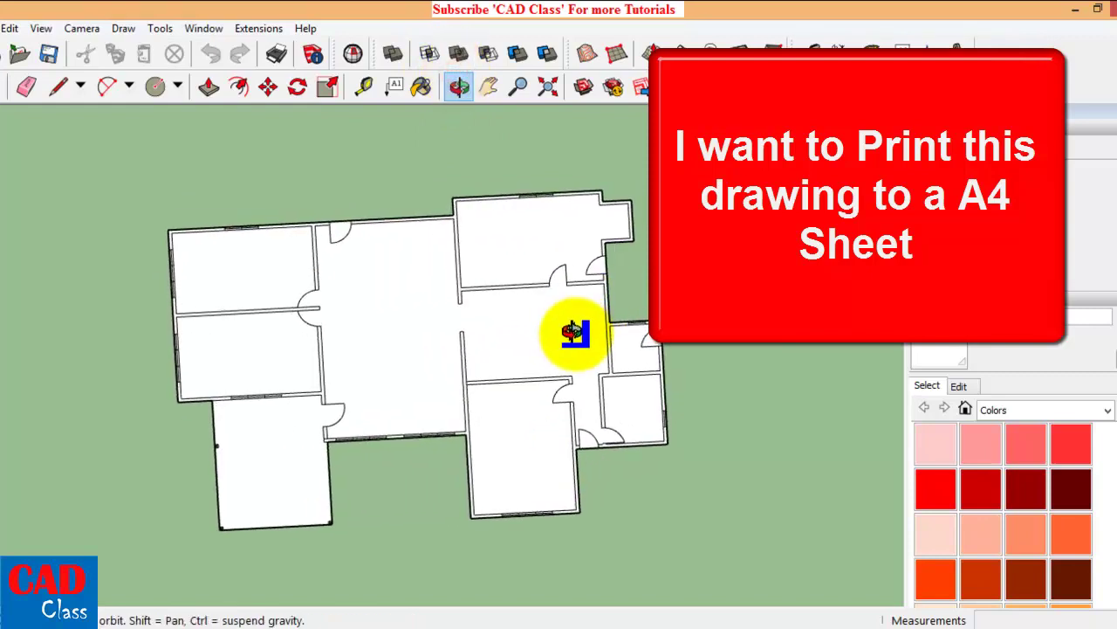
right_click(712, 345)
key(Escape)
key(space)
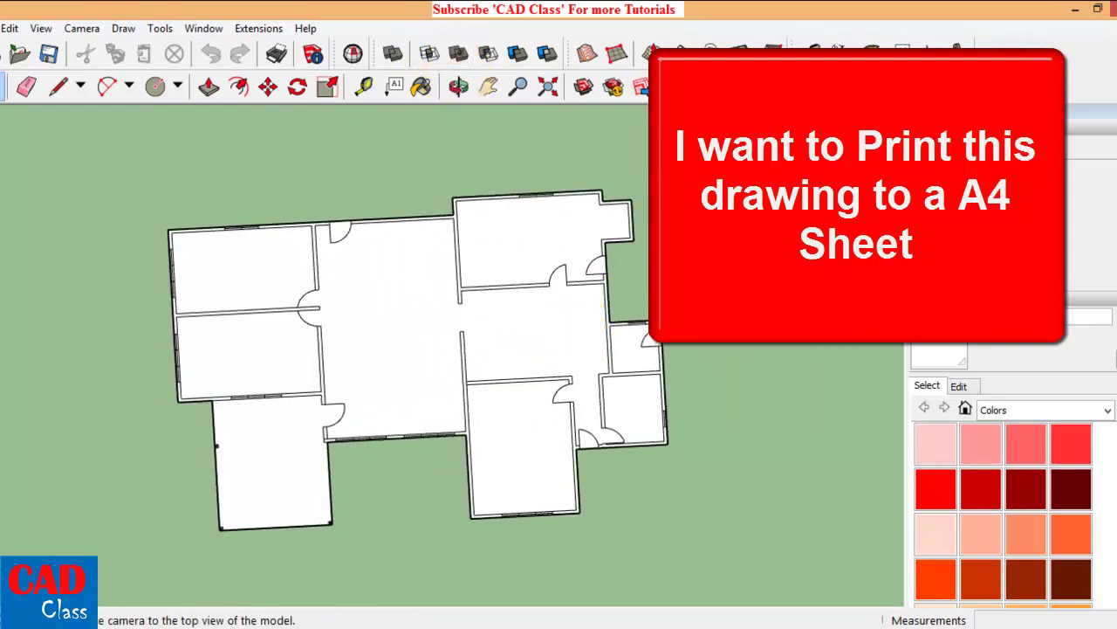
click(976, 73)
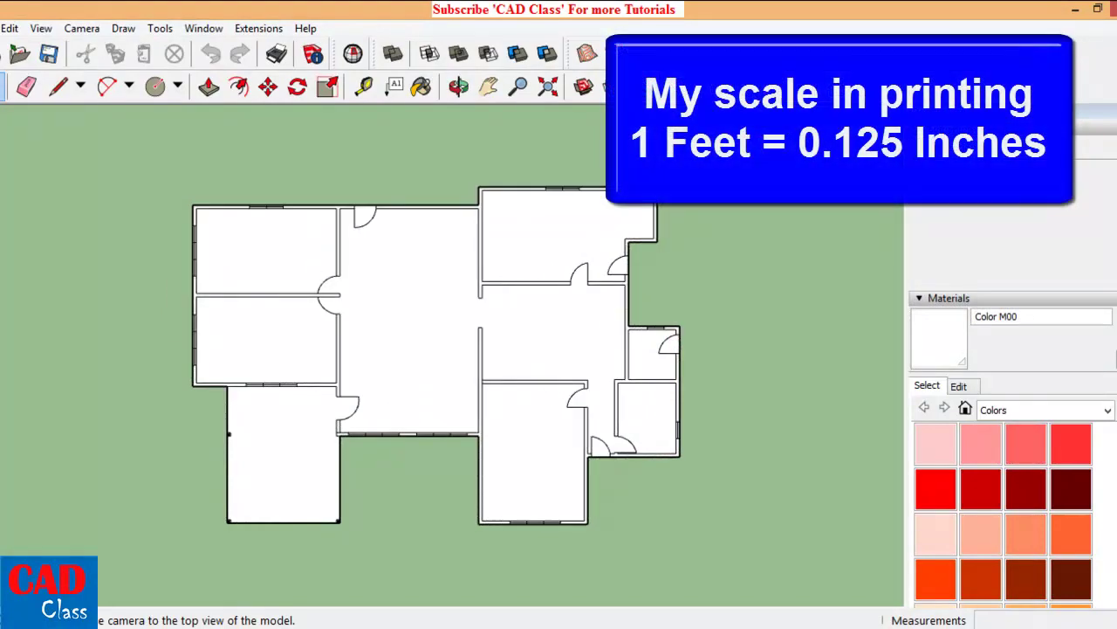
scroll(572, 294, up, 1)
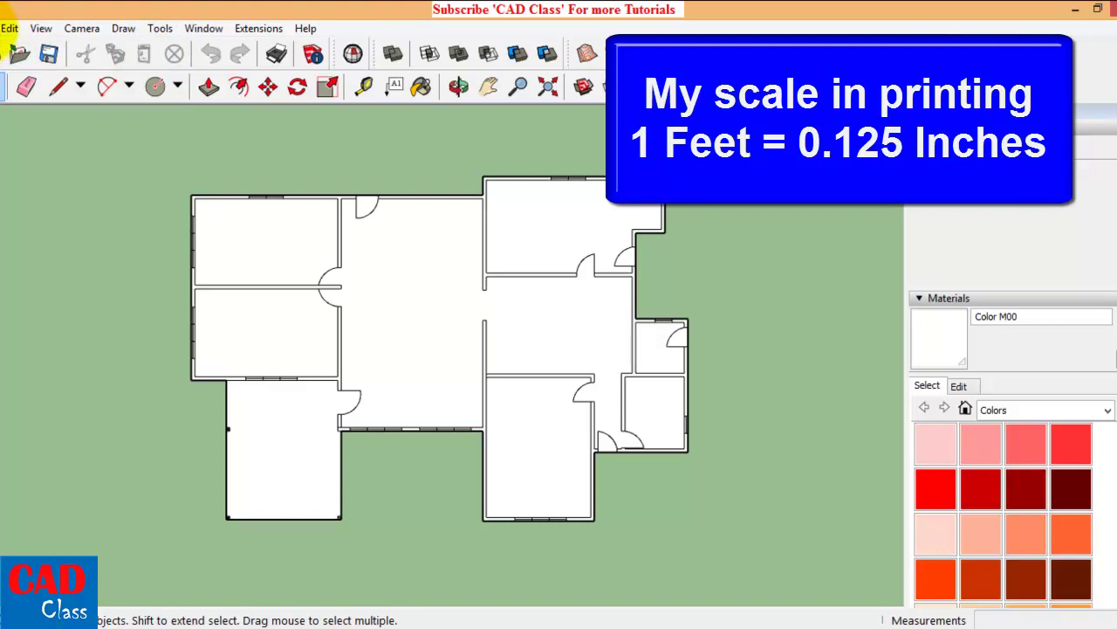
In Print Setup, choose A4 paper with Landscape orientation and confirm.
click(4, 27)
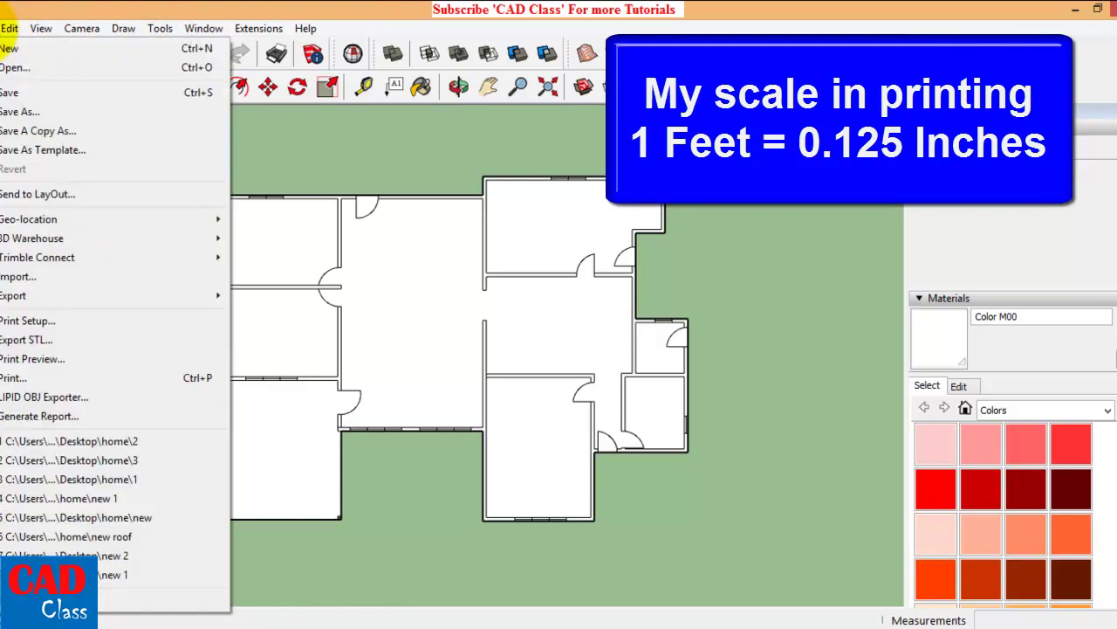
click(64, 323)
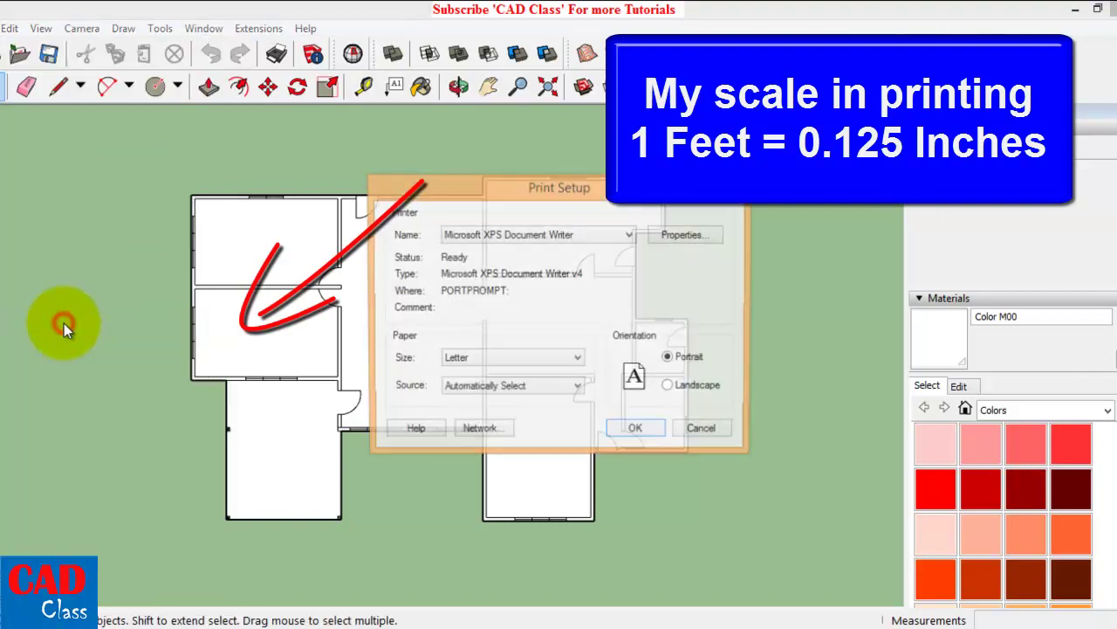
mouse_move(561, 183)
mouse_down()
mouse_move(616, 180)
mouse_move(651, 159)
mouse_up()
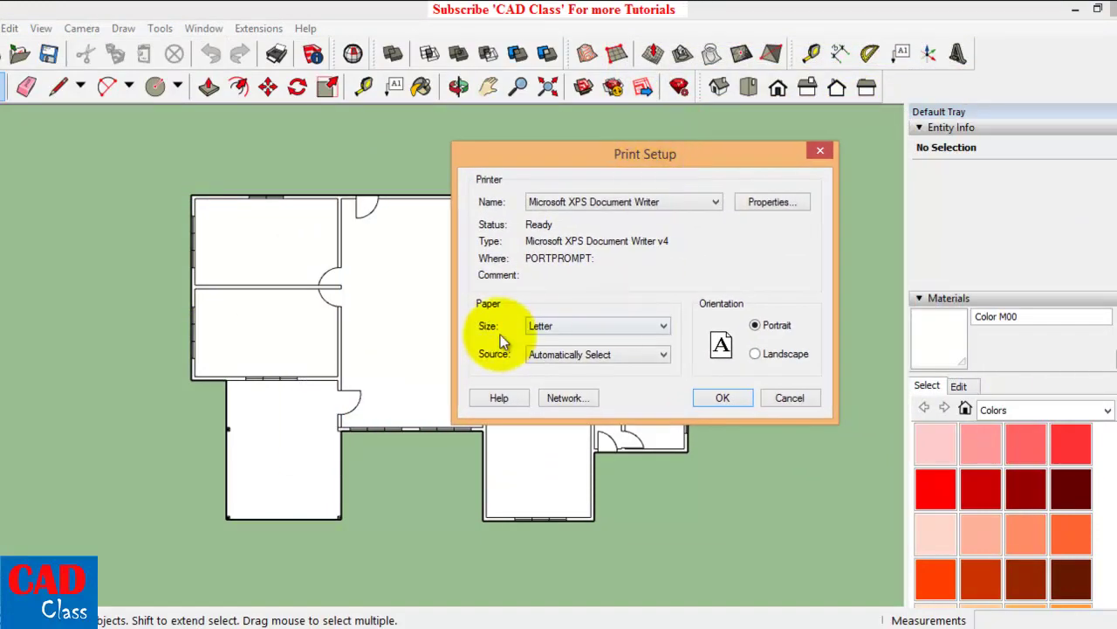
click(571, 326)
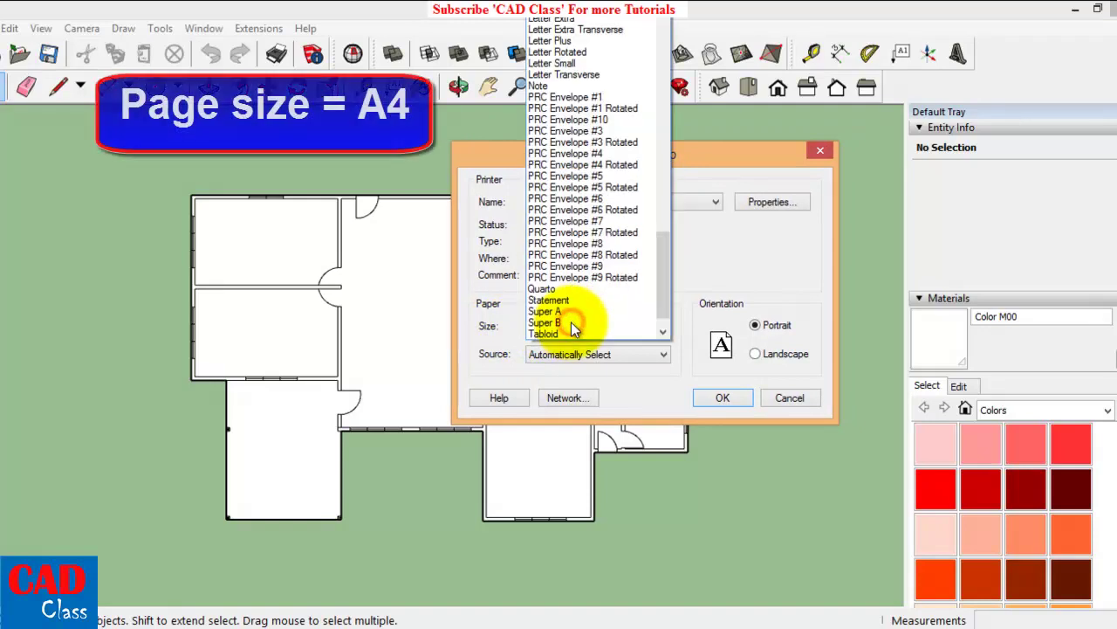
drag(663, 289, 670, 61)
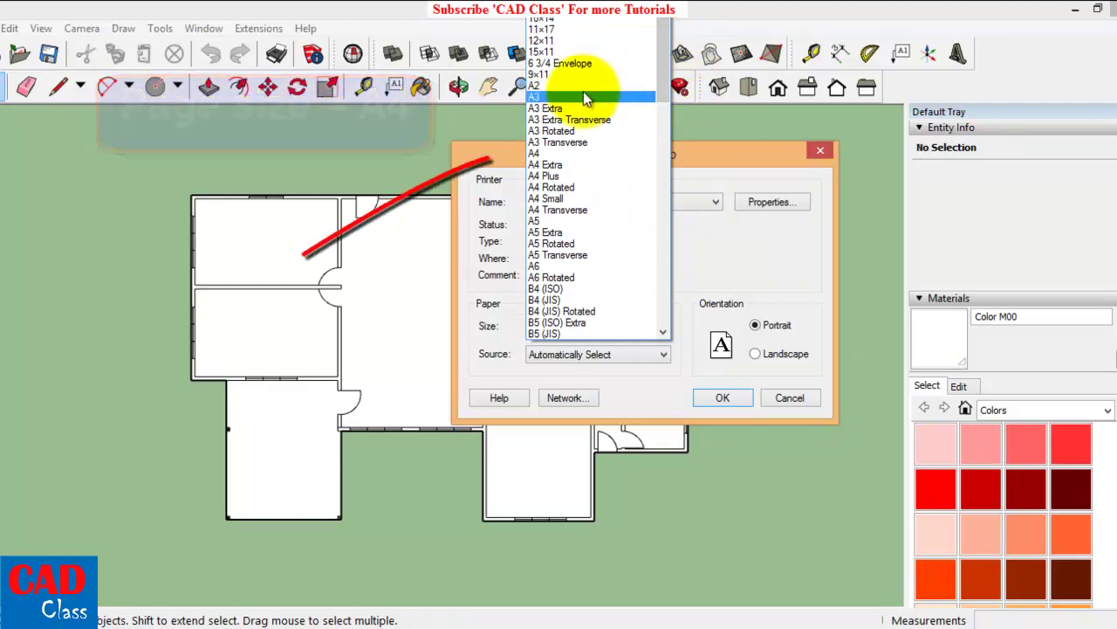
click(564, 153)
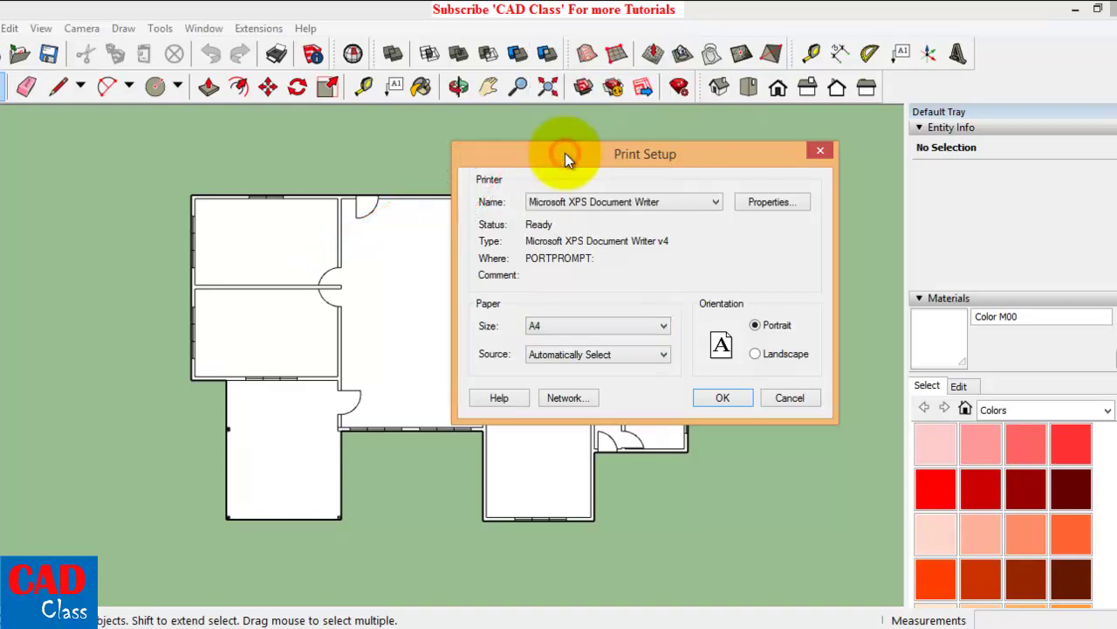
click(756, 354)
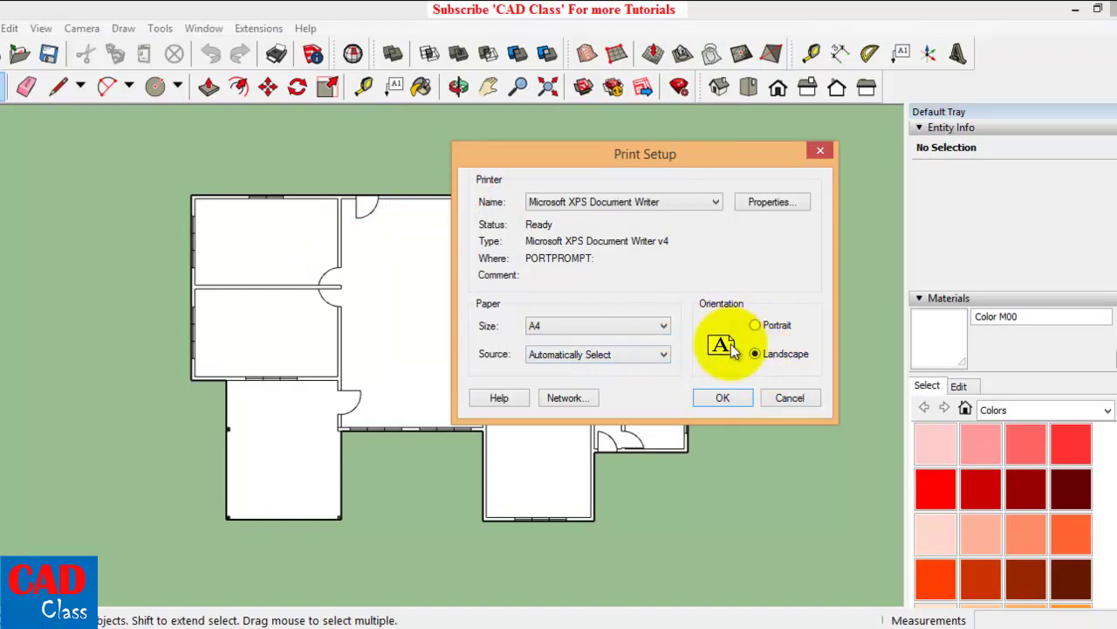
drag(670, 160, 713, 152)
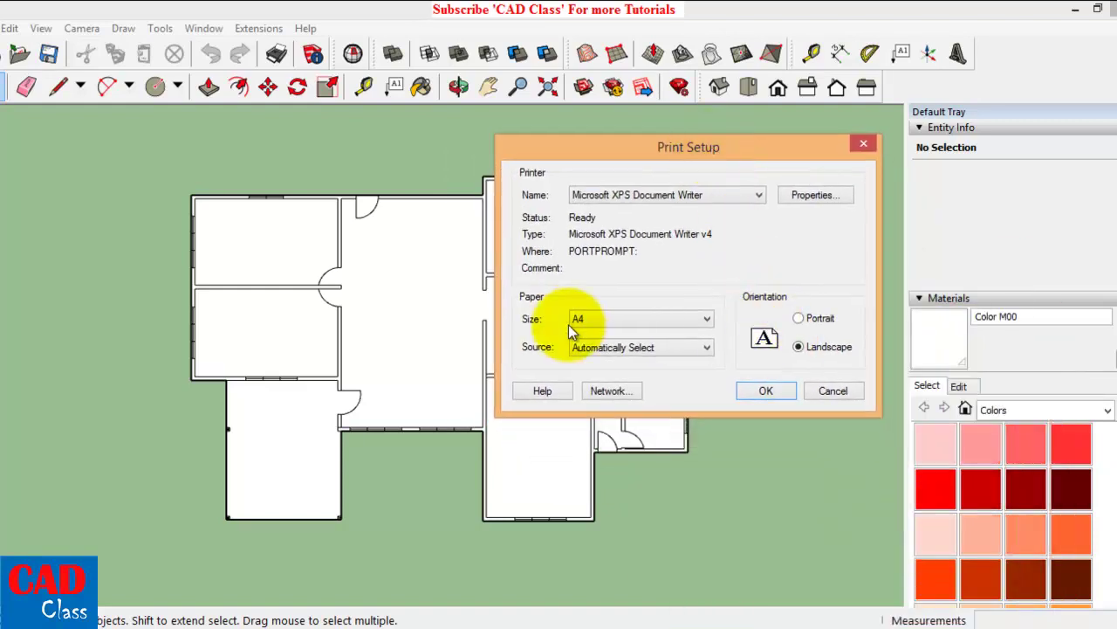
click(776, 392)
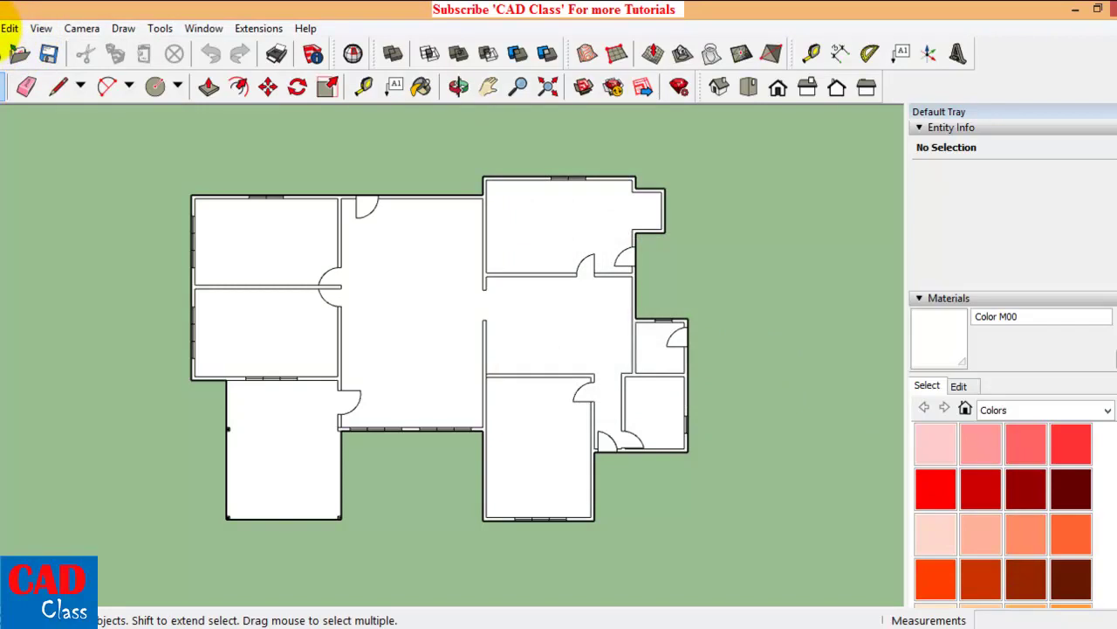
Open Print Preview settings and leave Fit to page turned off for a custom scale.
click(4, 28)
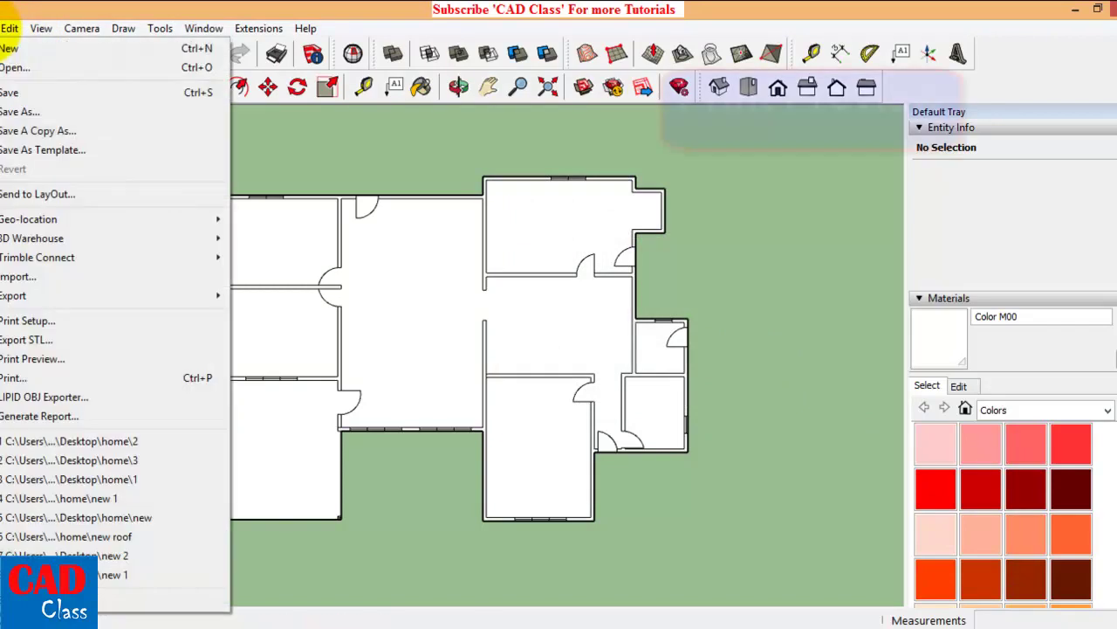
click(58, 359)
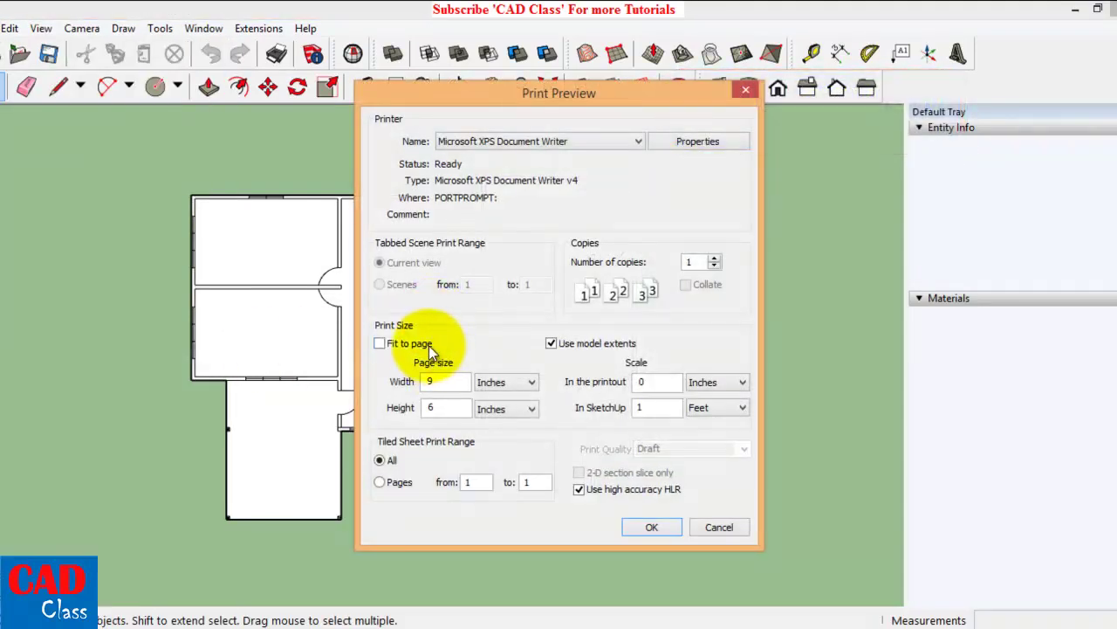
click(385, 345)
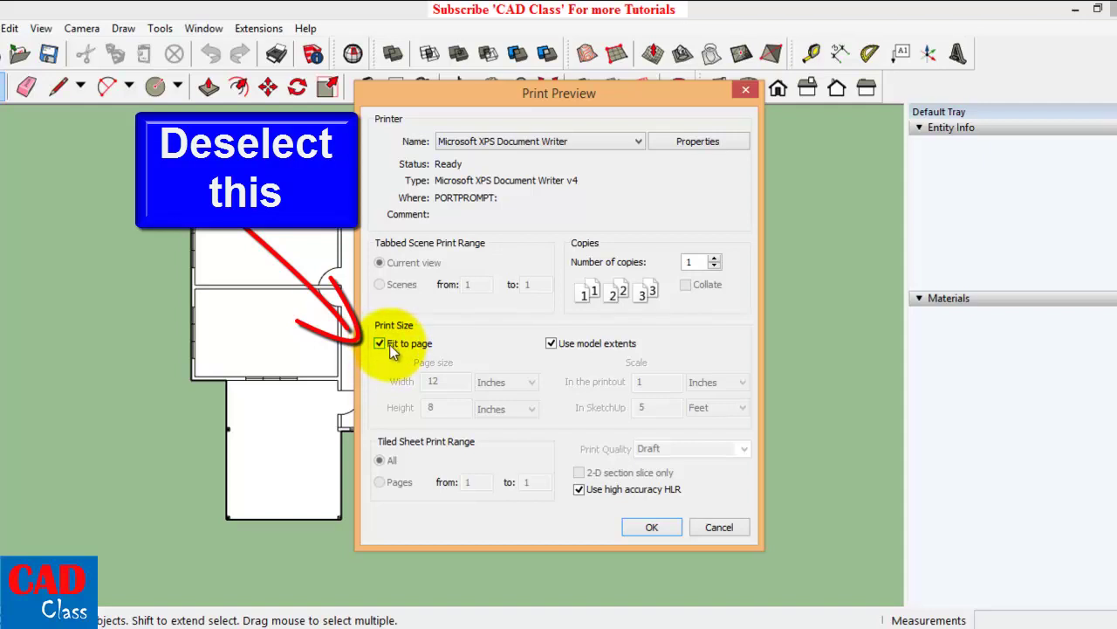
click(381, 344)
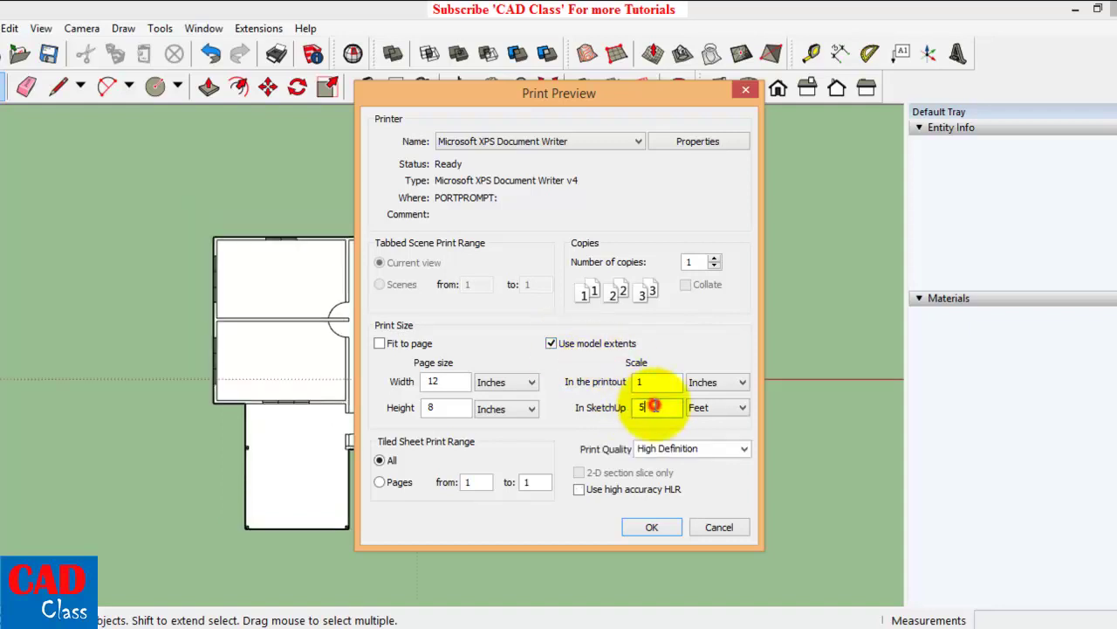
Set the scale to 1 foot in SketchUp equals 0.125 inches in the printout and preview.
double_click(659, 404)
text(1)
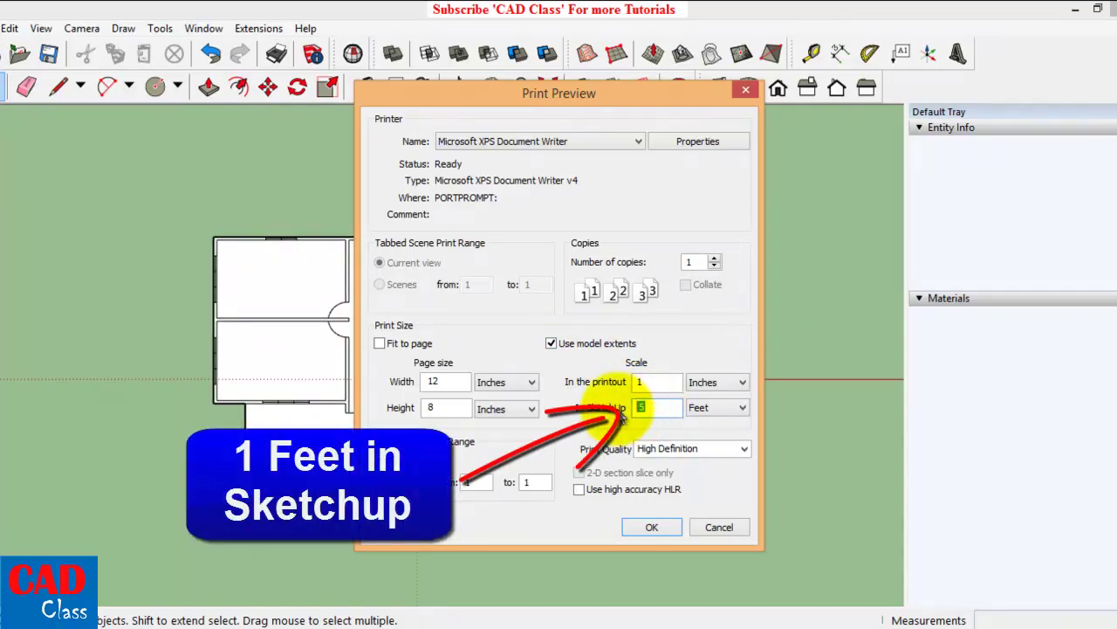
click(646, 380)
text(0.12)
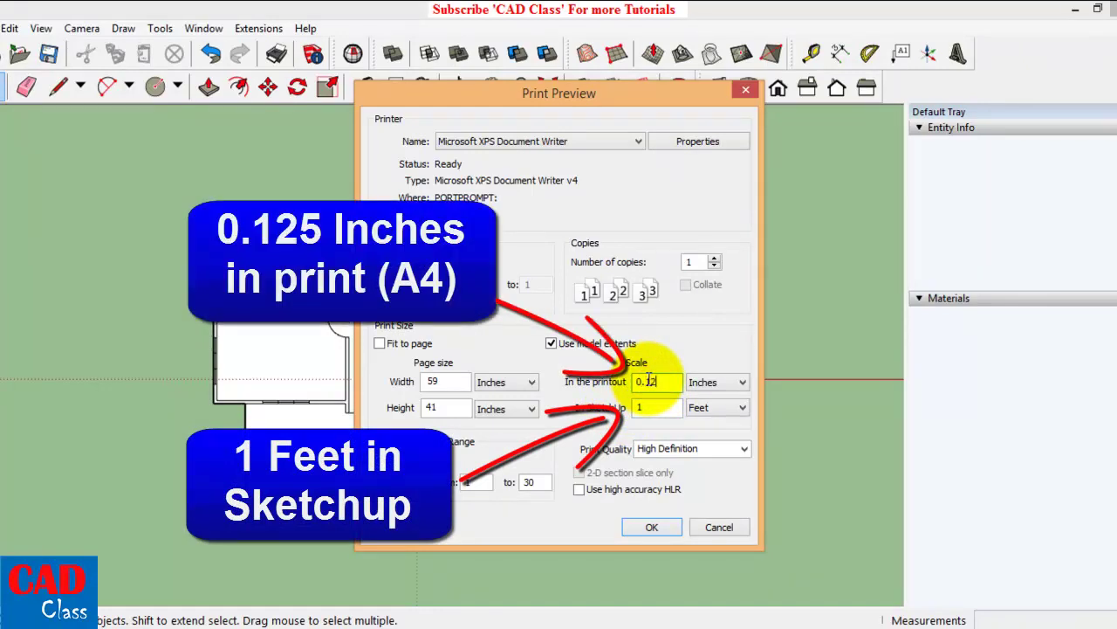
text(5)
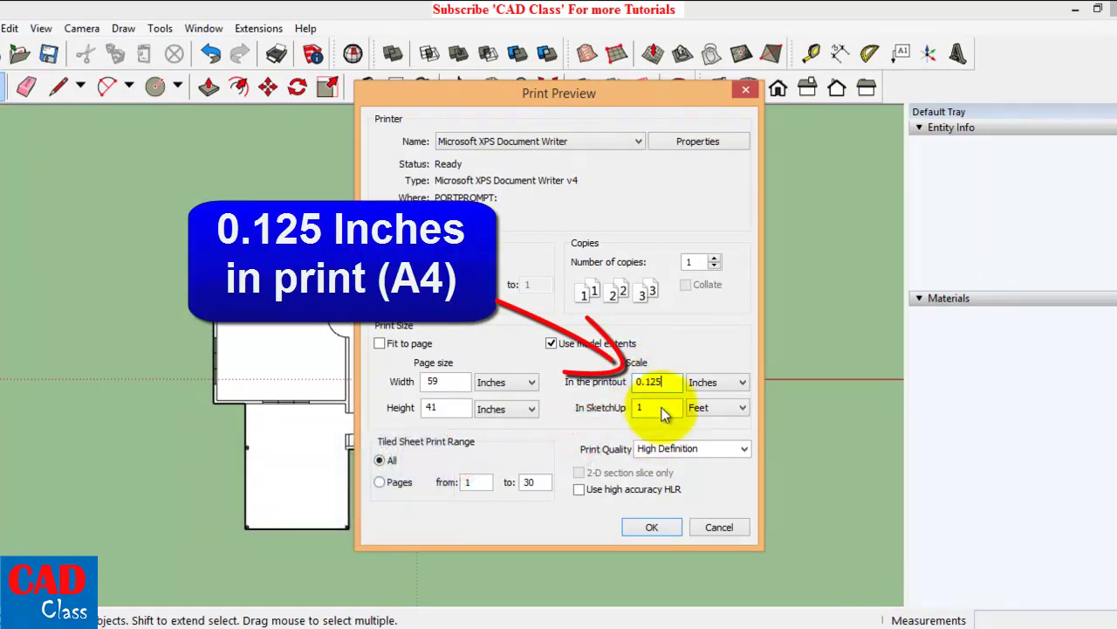
click(647, 527)
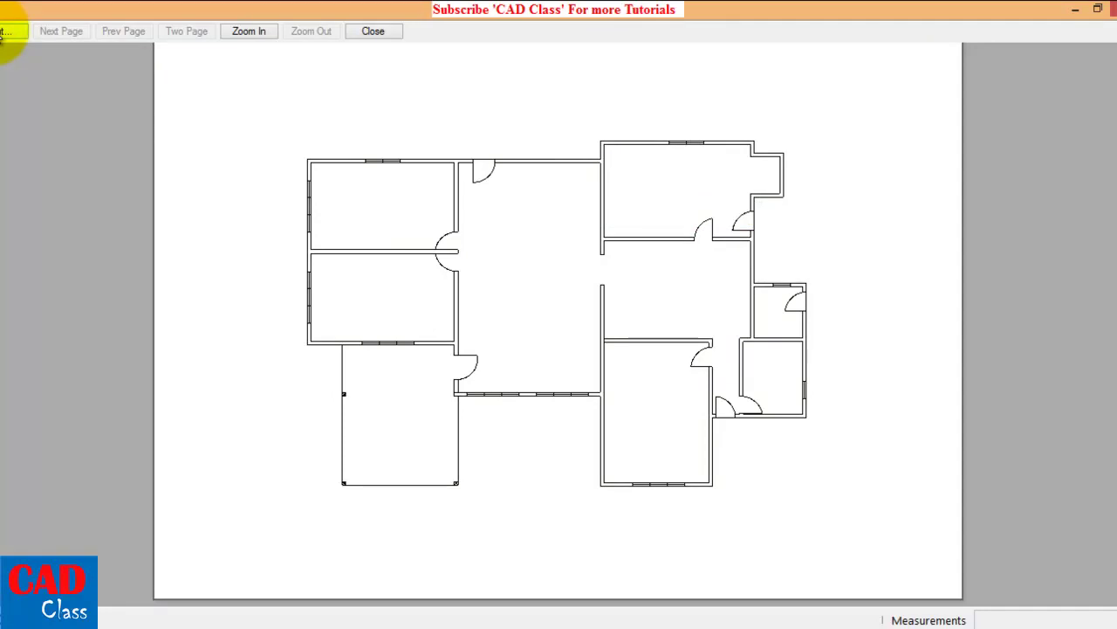
Close the full-page print preview of the floor plan.
click(7, 33)
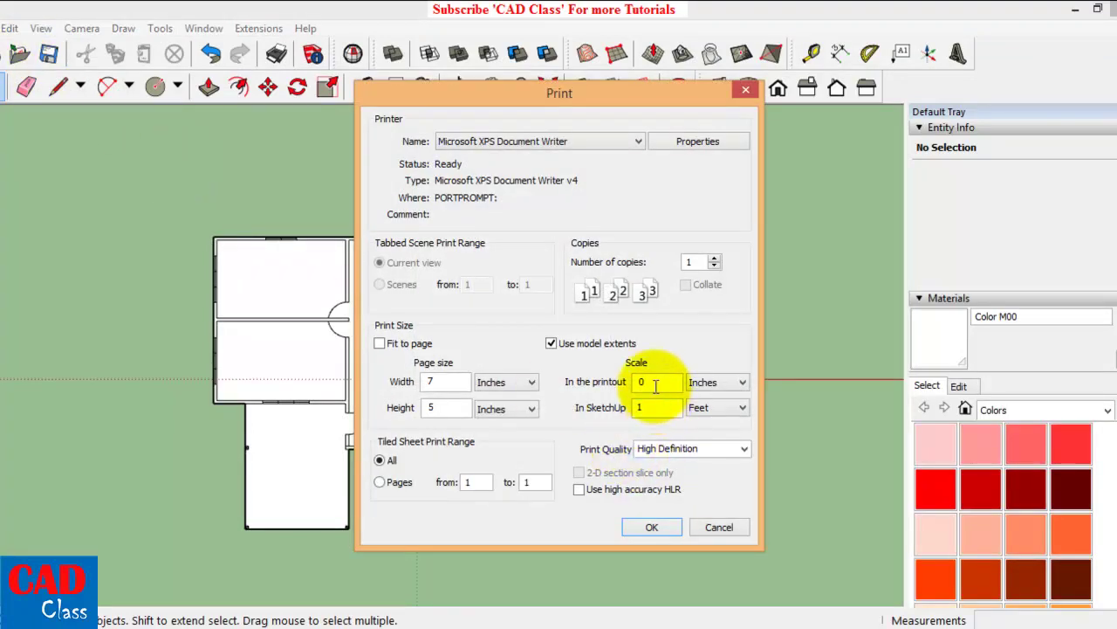
Retype the printout scale as 0.125 inches and confirm printing to the XPS writer.
click(657, 384)
text(.125)
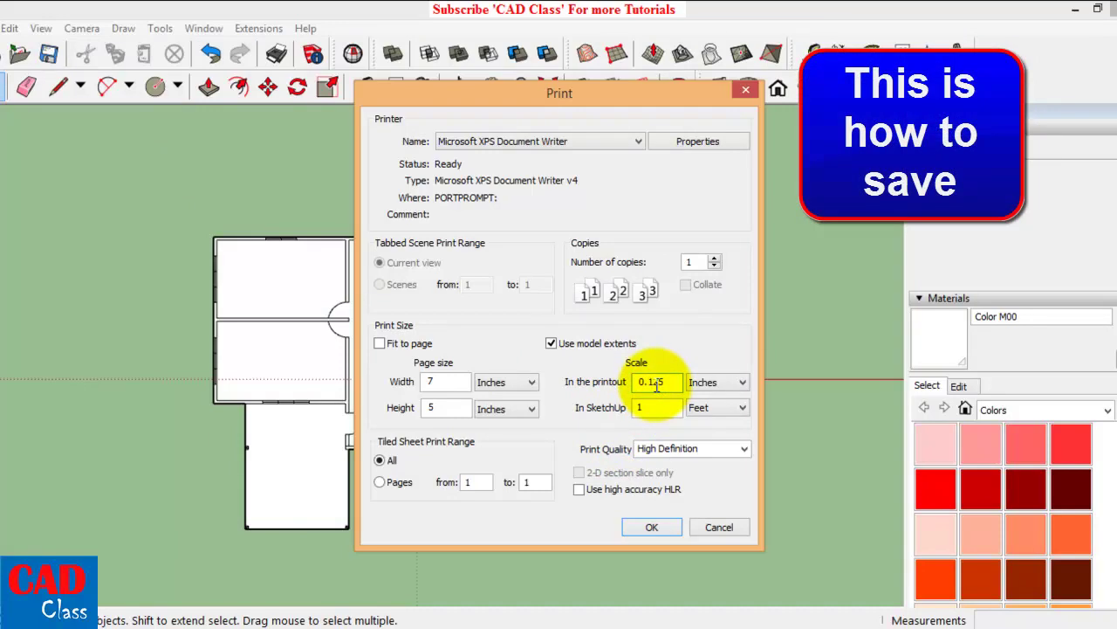
key(Tab)
key(Tab)
key(Tab)
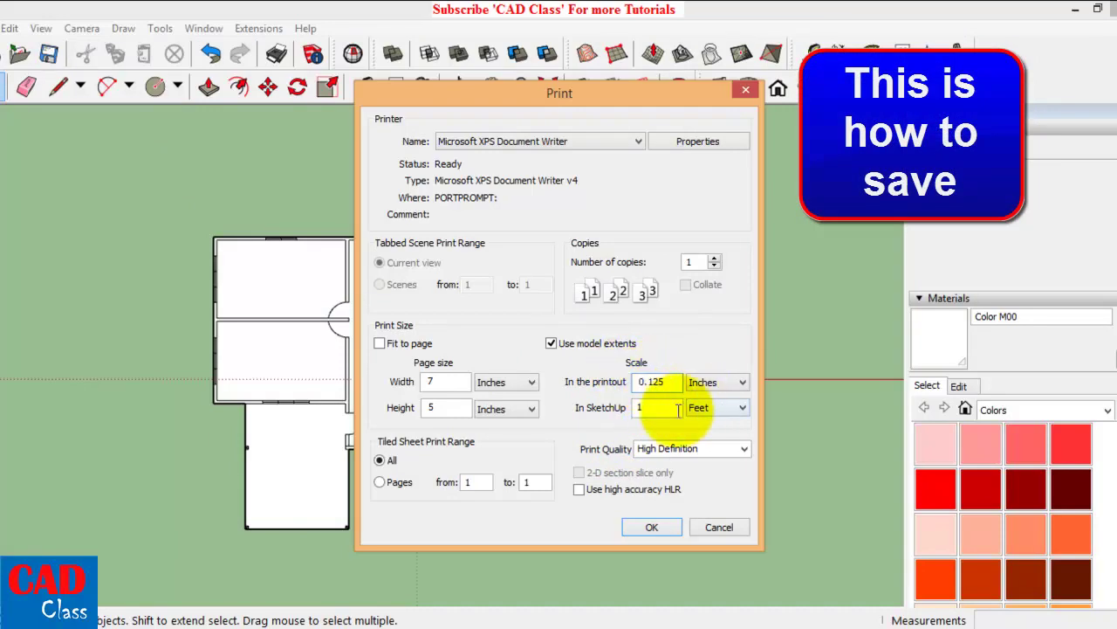
click(655, 528)
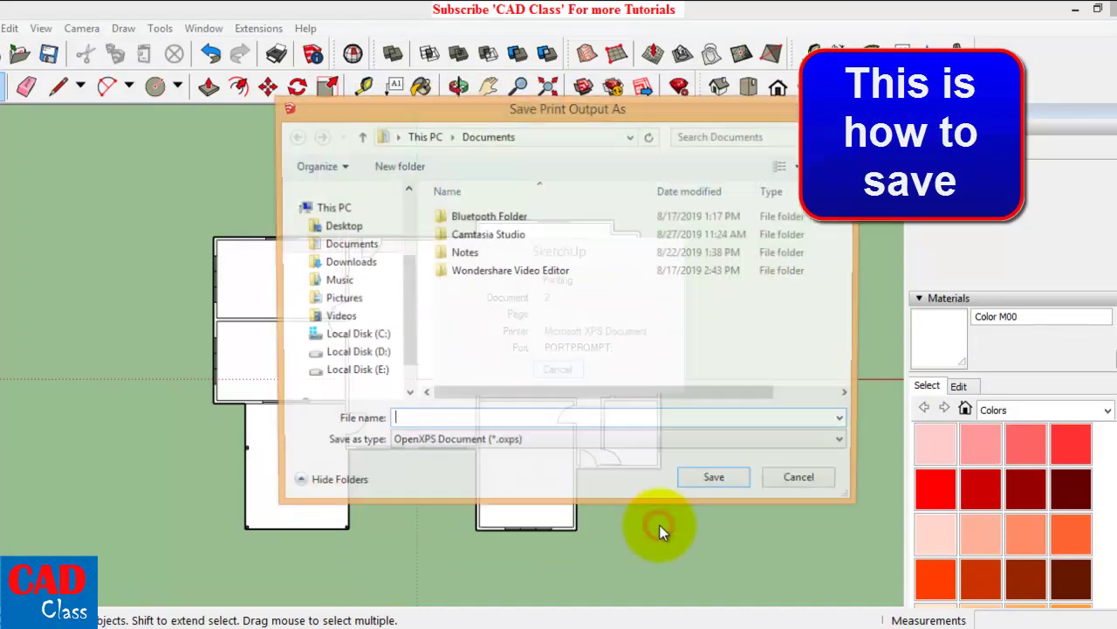
Save the print output to the Desktop as XPS Document (*.xps) named 'print save'.
click(338, 226)
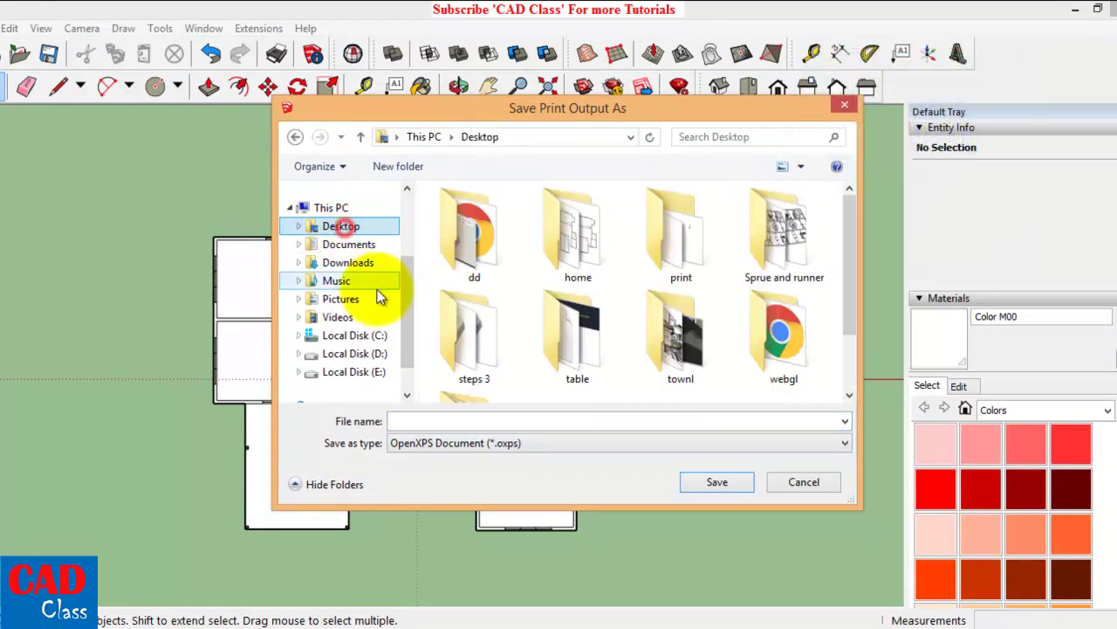
click(465, 445)
click(461, 466)
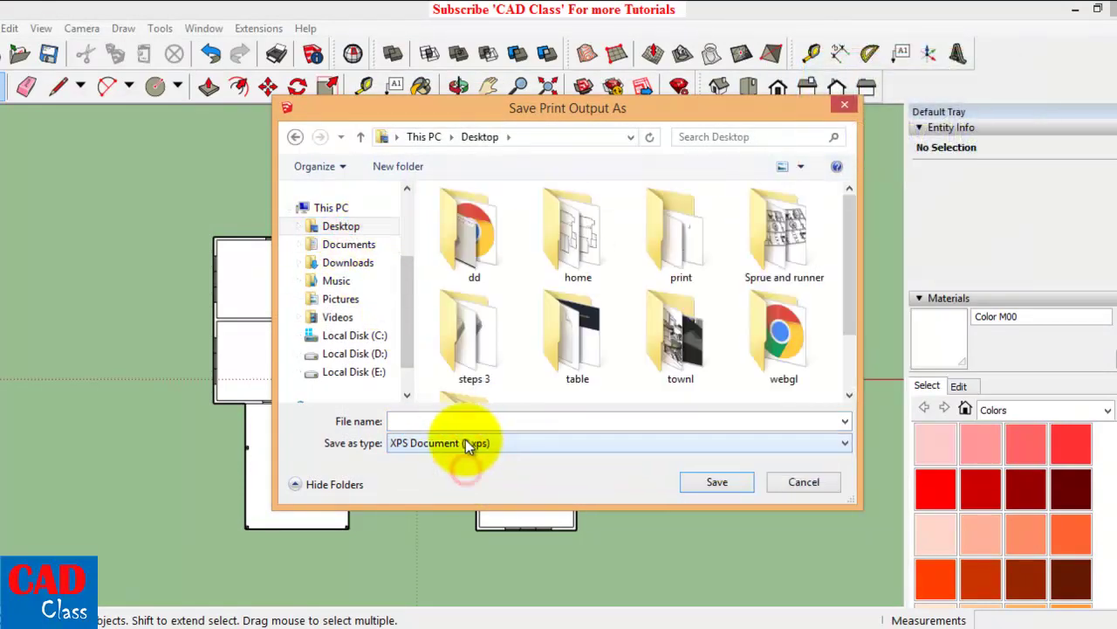
click(425, 420)
text(print s)
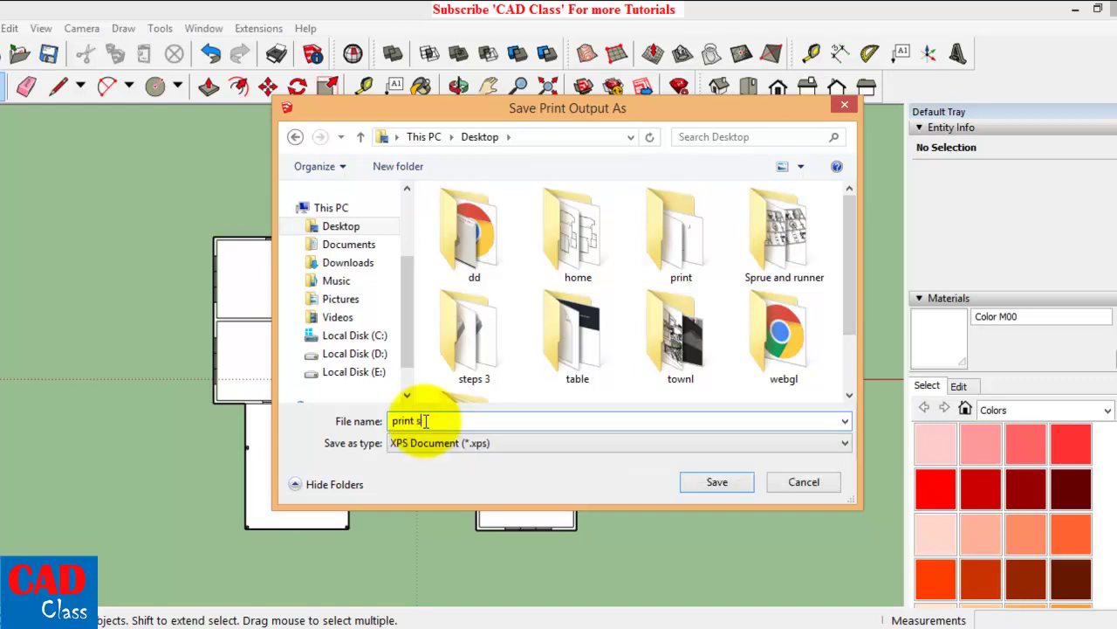
text(ave)
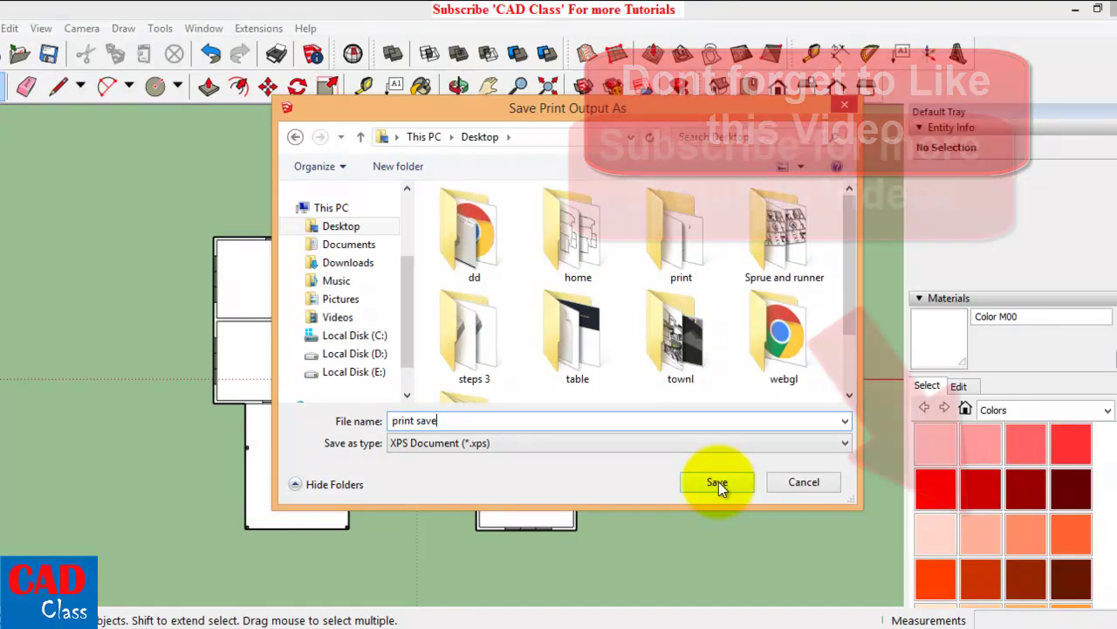
click(730, 481)
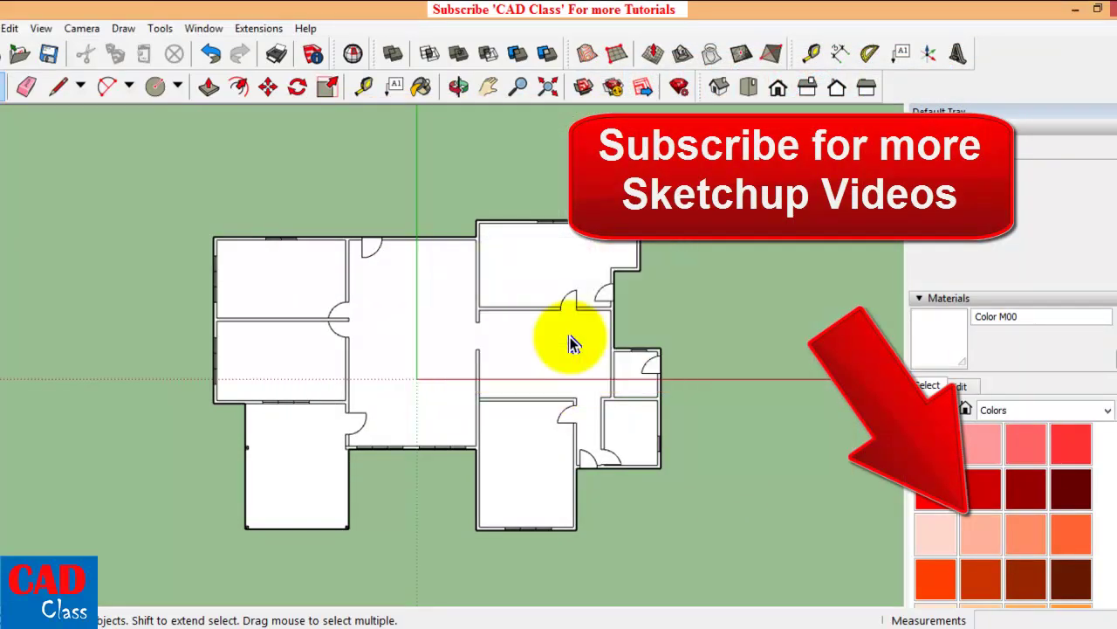
scroll(554, 353, down, 1)
scroll(387, 425, up, 2)
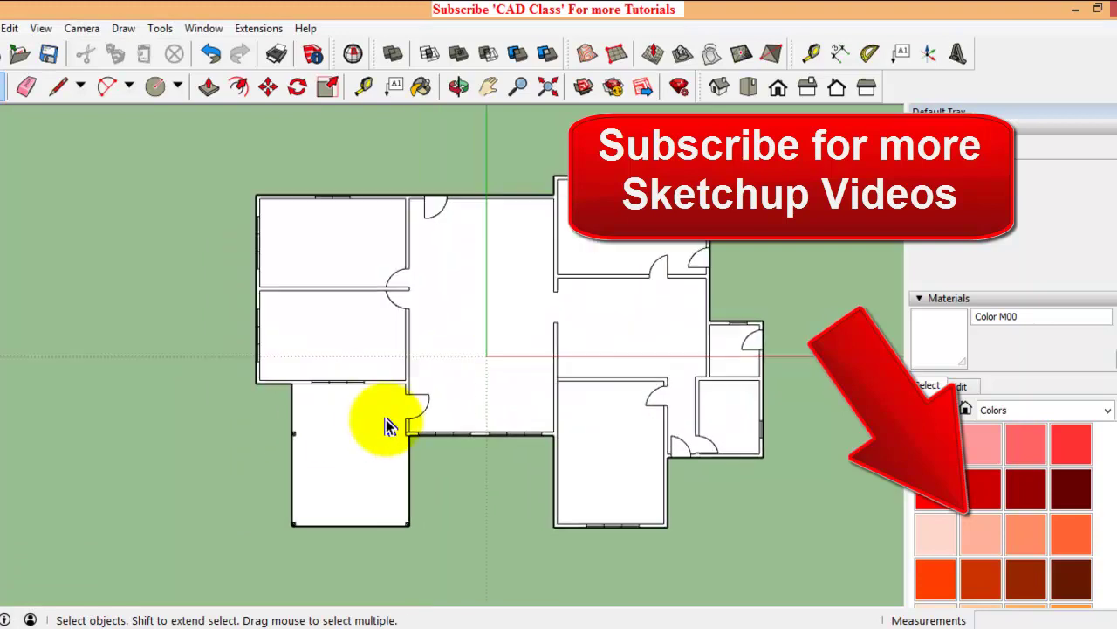
scroll(498, 395, down, 1)
scroll(533, 394, up, 1)
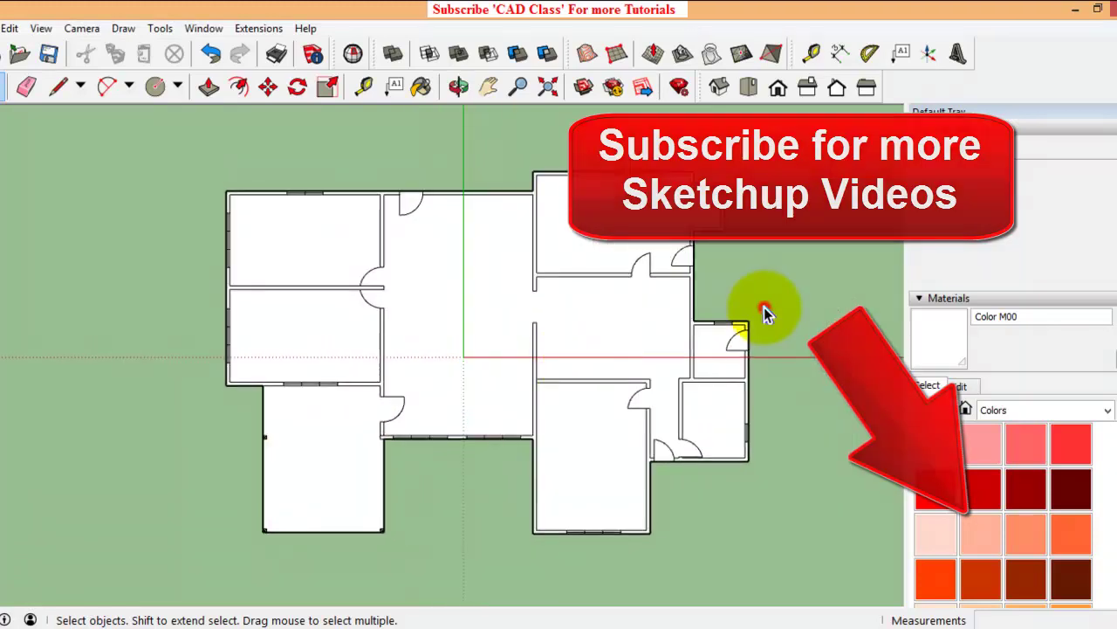